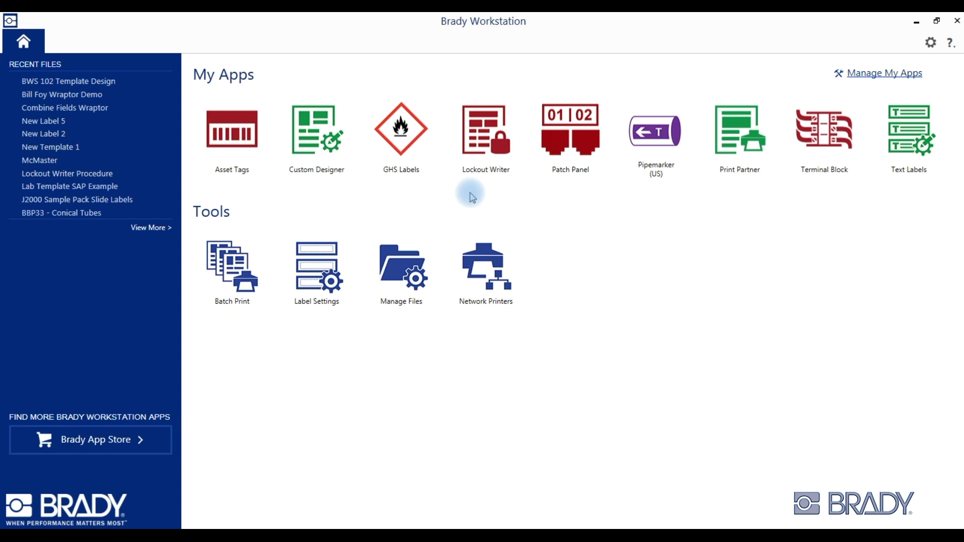
Create a new blank label on the 3 x 2 in part B33-19-423
click(322, 124)
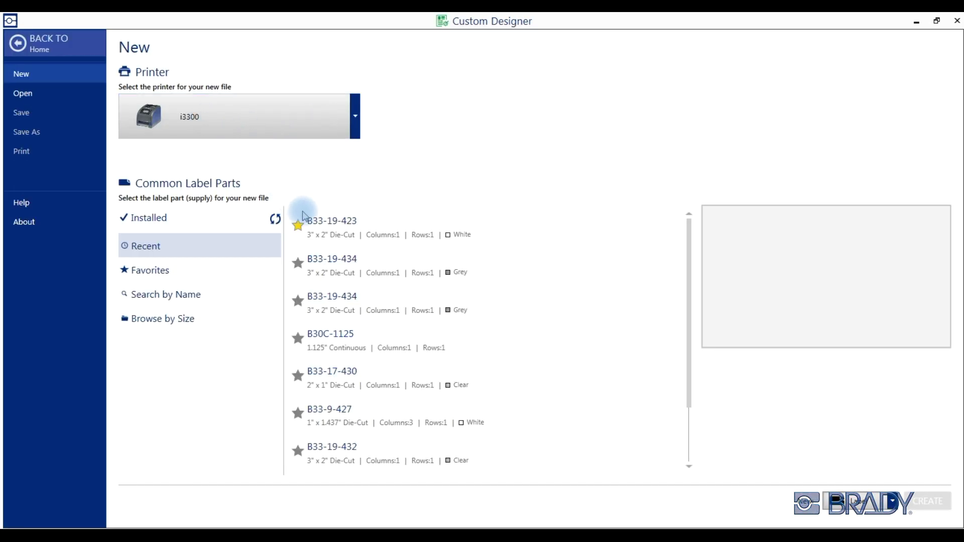
click(342, 231)
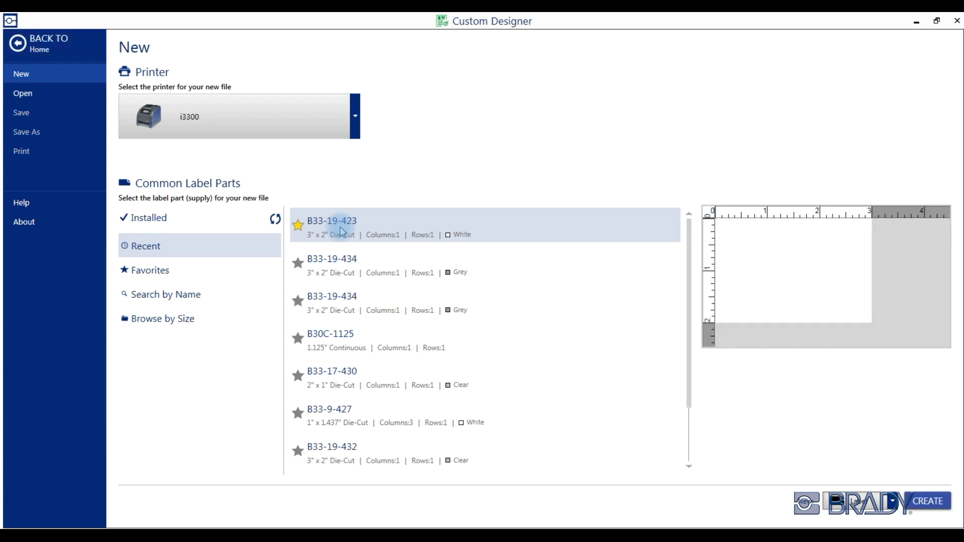
click(927, 504)
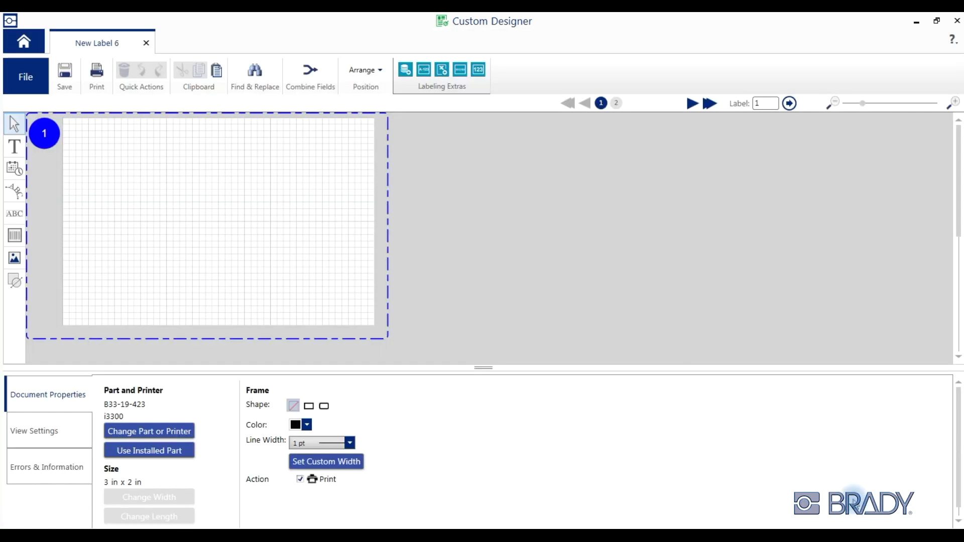
Configure a Numeric sequence with start 1 and step 1, ending by label count
click(480, 70)
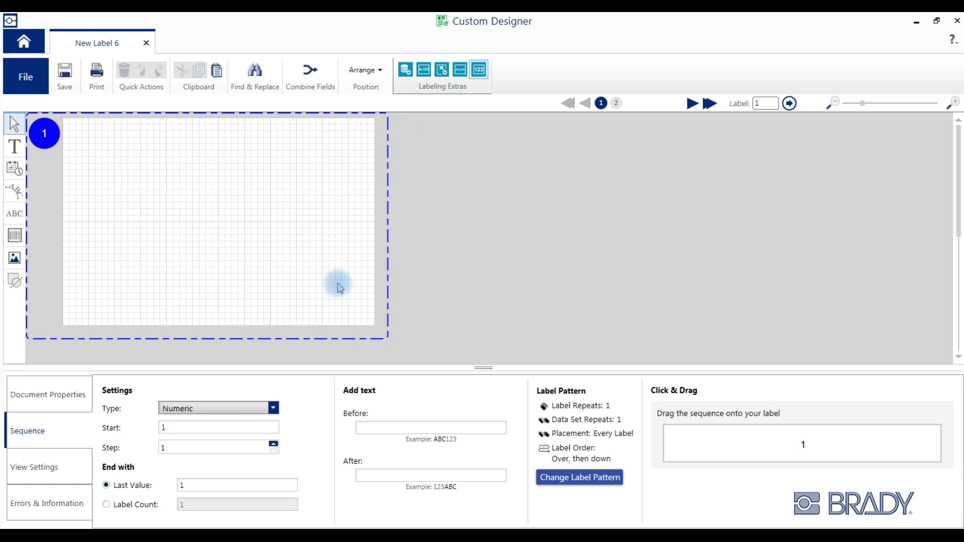
click(220, 411)
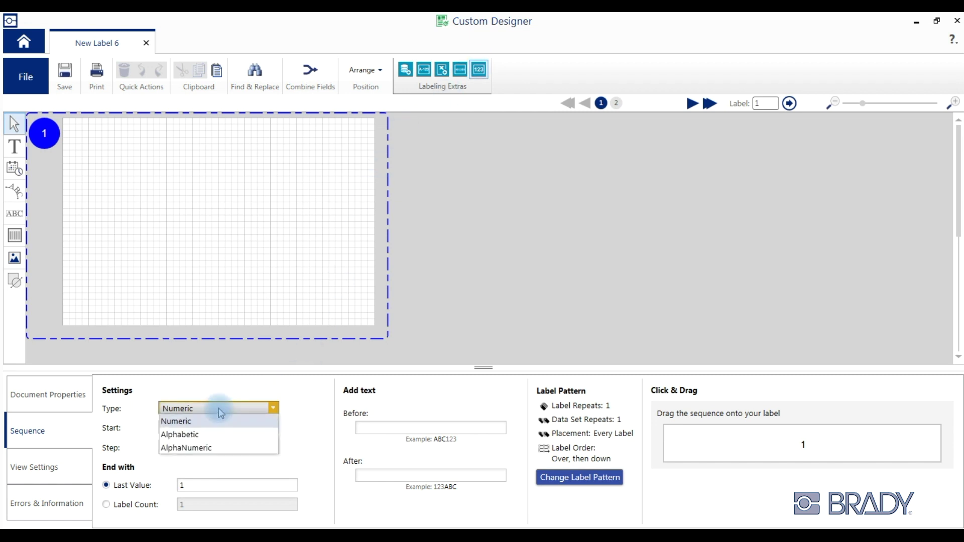
click(219, 409)
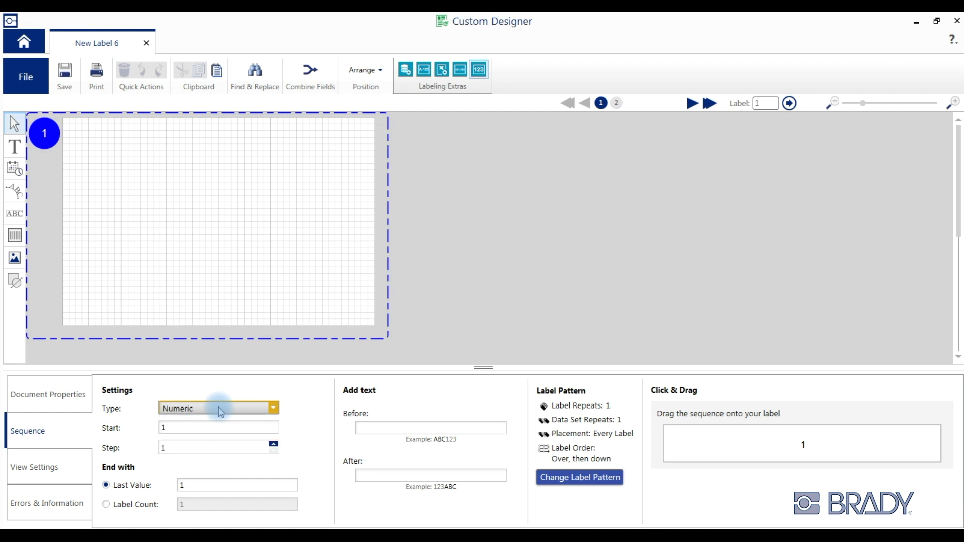
click(184, 428)
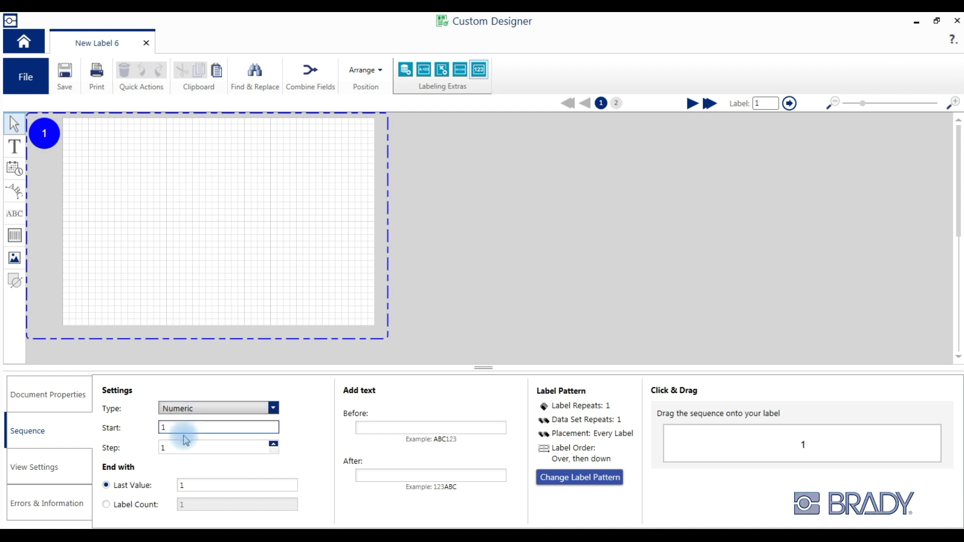
click(180, 448)
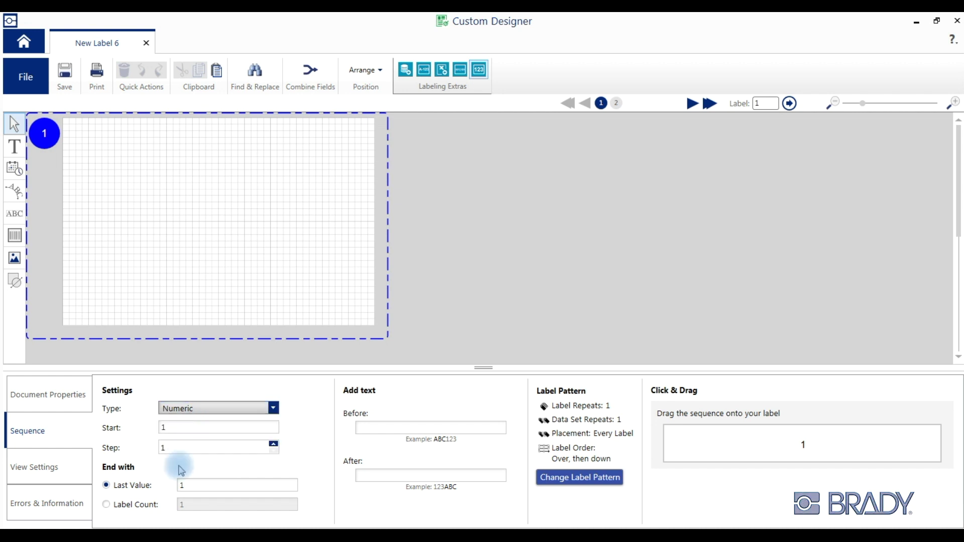
click(147, 512)
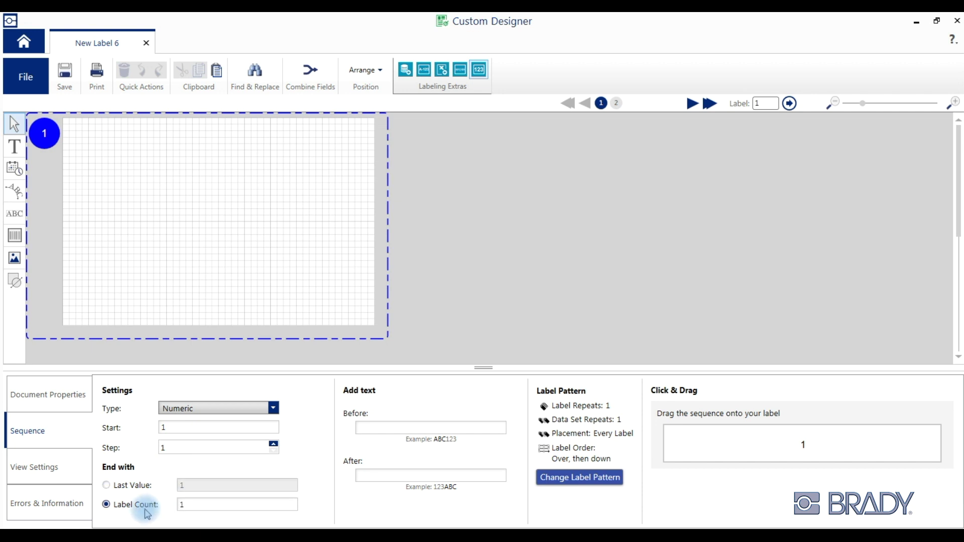
click(181, 505)
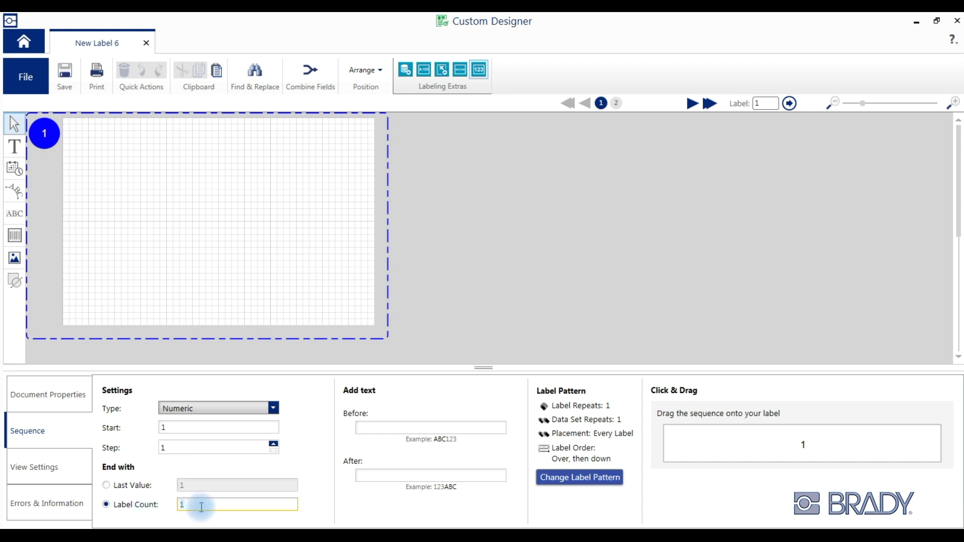
key(BackSpace)
Enter a label count of 4, place the sequence at the label's top-left, and preview labels 1–4
text(4)
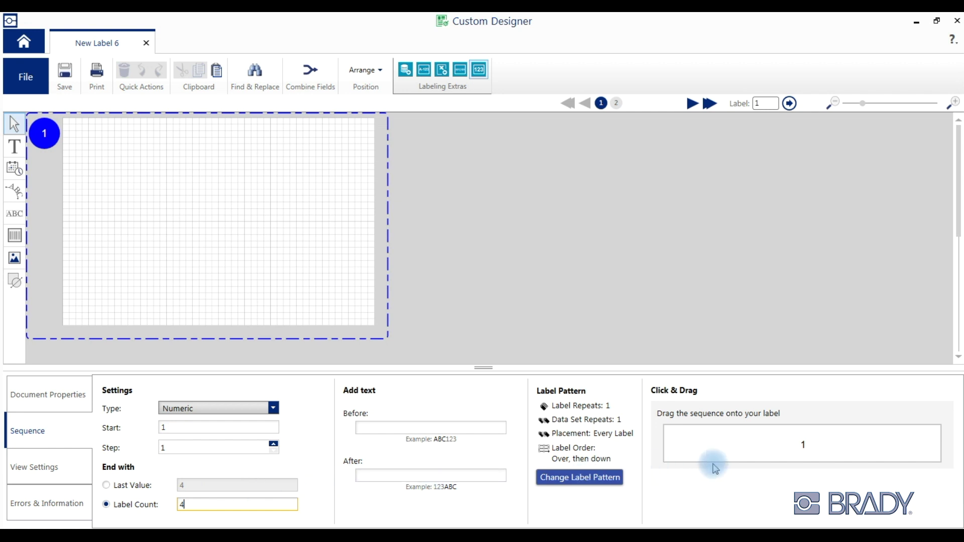
drag(743, 455, 94, 147)
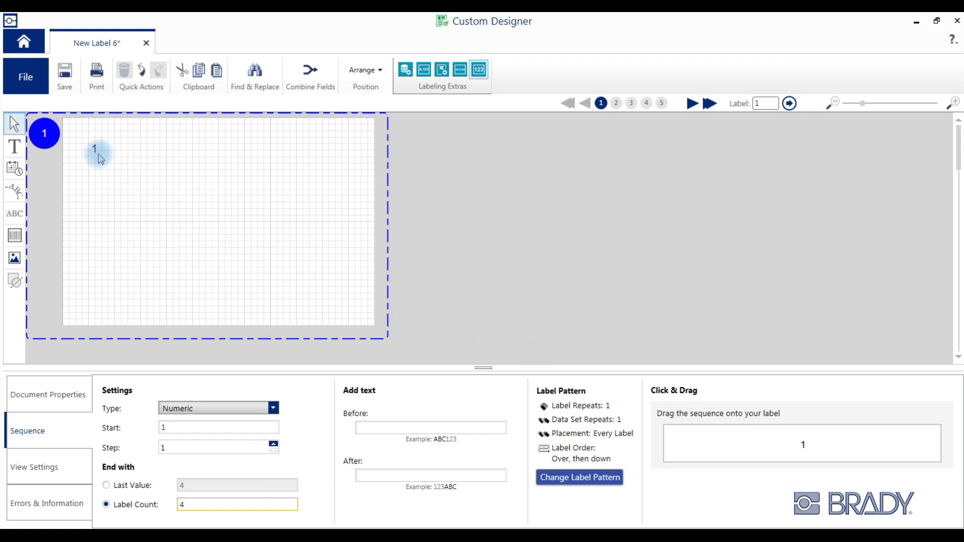
click(98, 75)
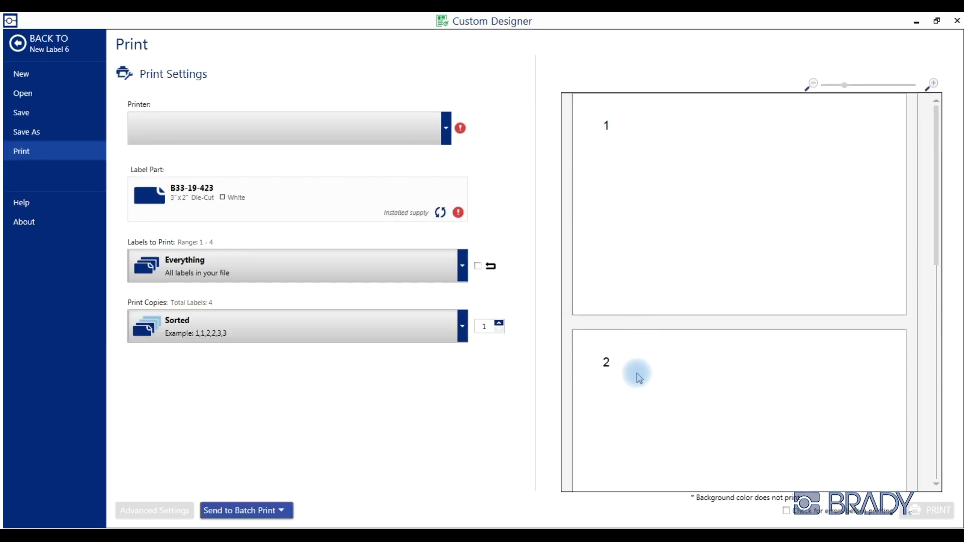
scroll(637, 374, down, 3)
scroll(636, 382, down, 3)
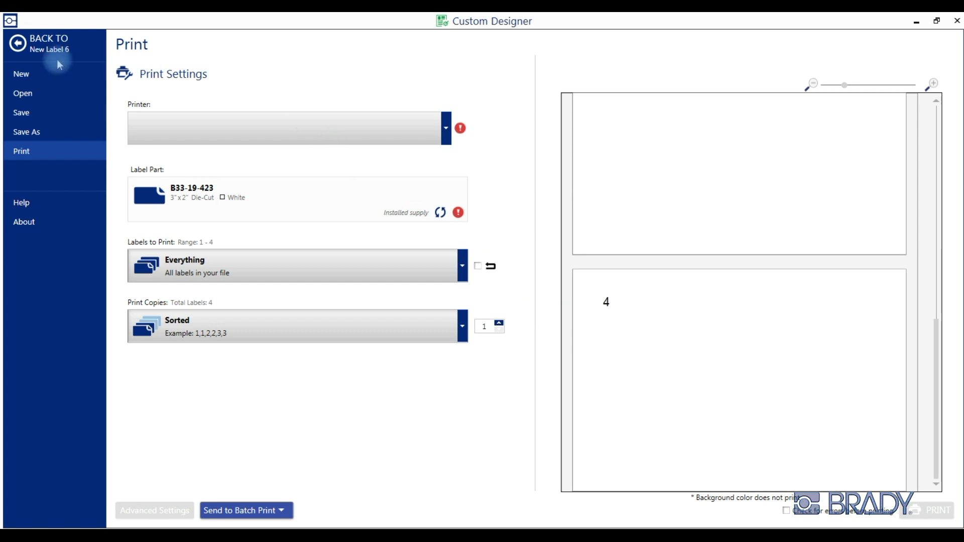
click(20, 49)
Change the placed sequence to AlphaNumeric starting at 1A, ending after a label count of 4
click(92, 149)
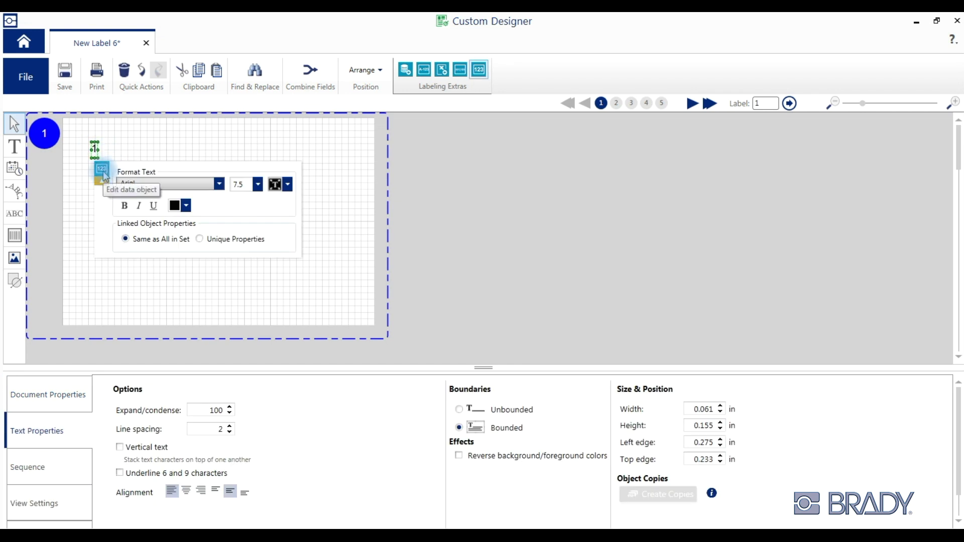
click(102, 171)
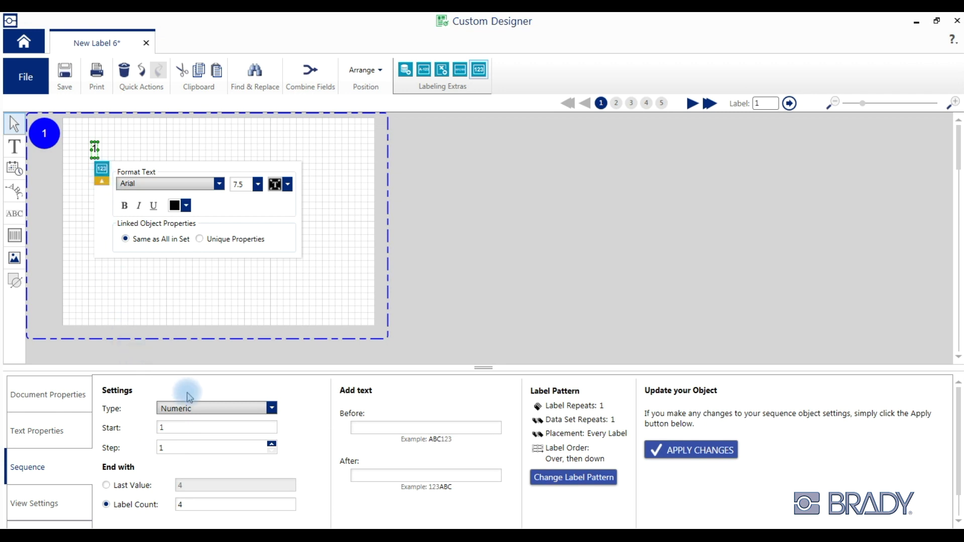
click(211, 408)
click(211, 446)
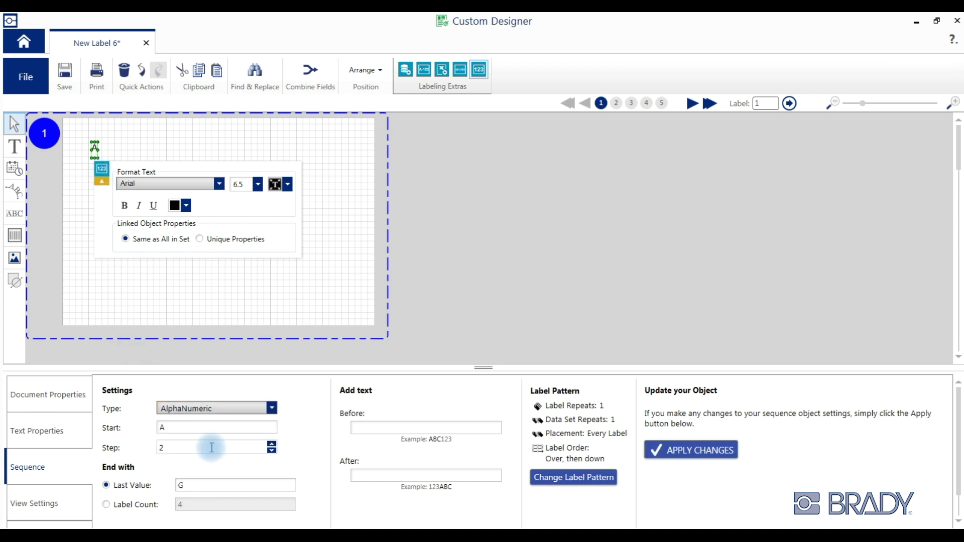
double_click(192, 429)
text(1A)
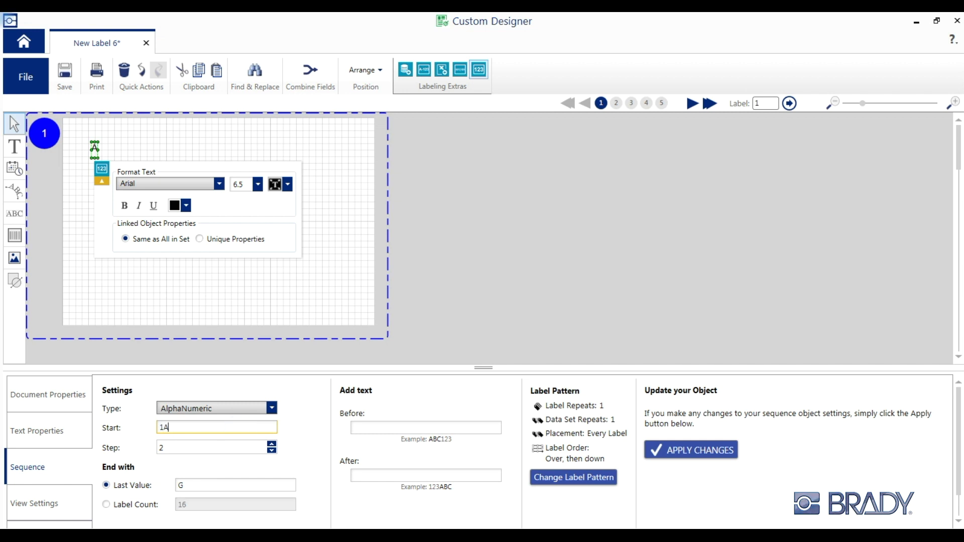
click(125, 505)
click(181, 504)
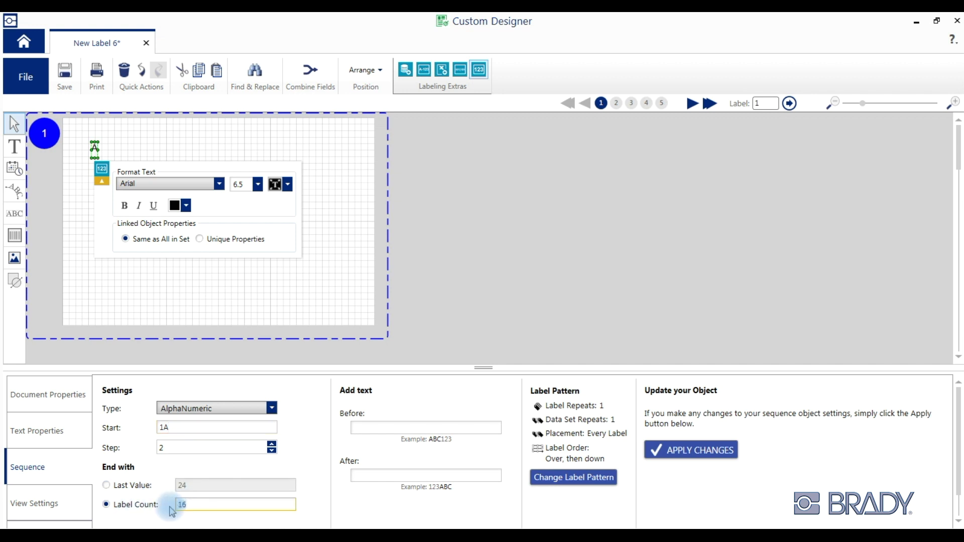
text(4)
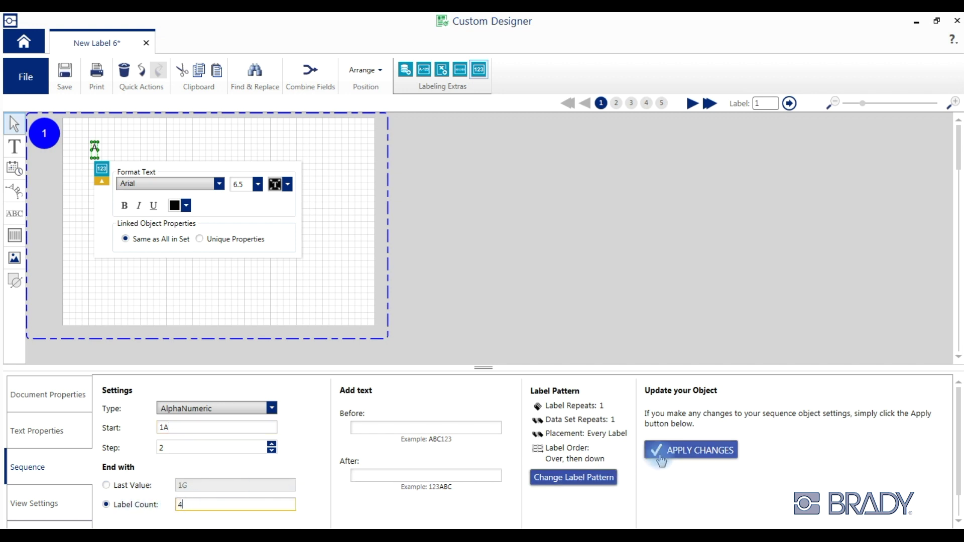
Wrap the sequence value with Prefix- and -Suffix text and apply the changes to the label
click(444, 428)
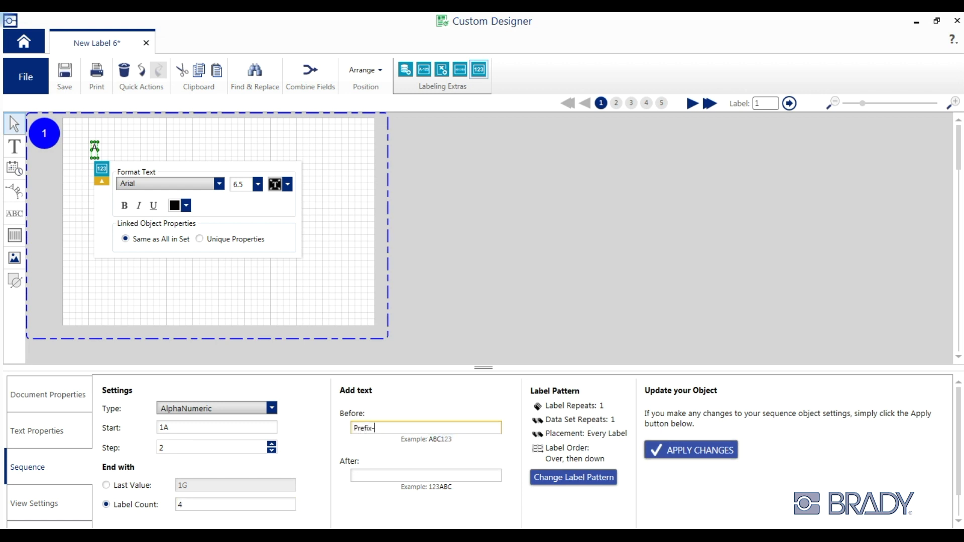
click(390, 478)
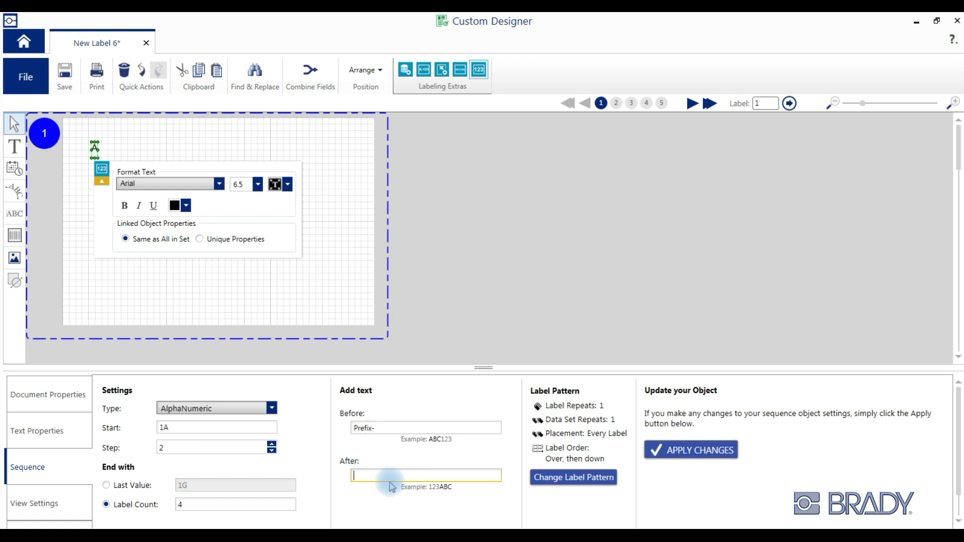
text(-Suffix)
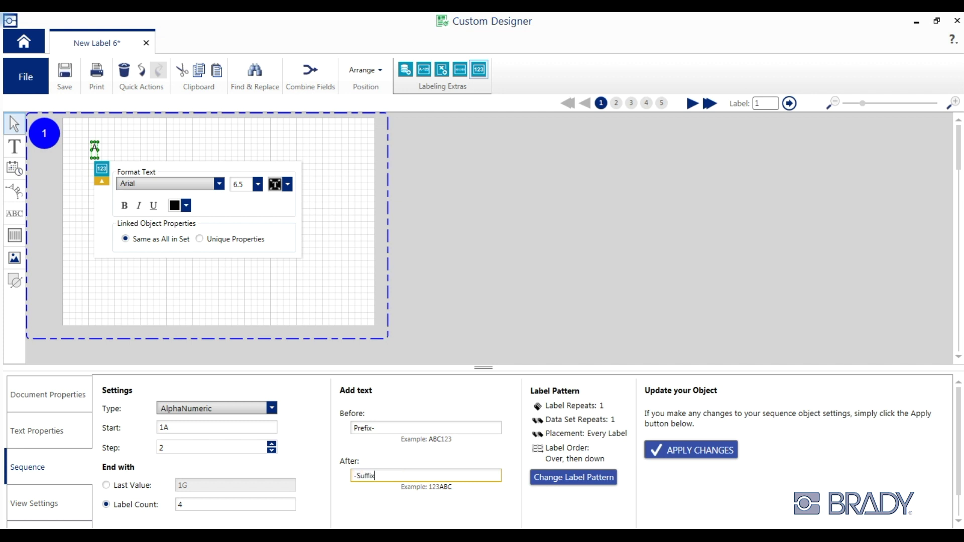
click(714, 451)
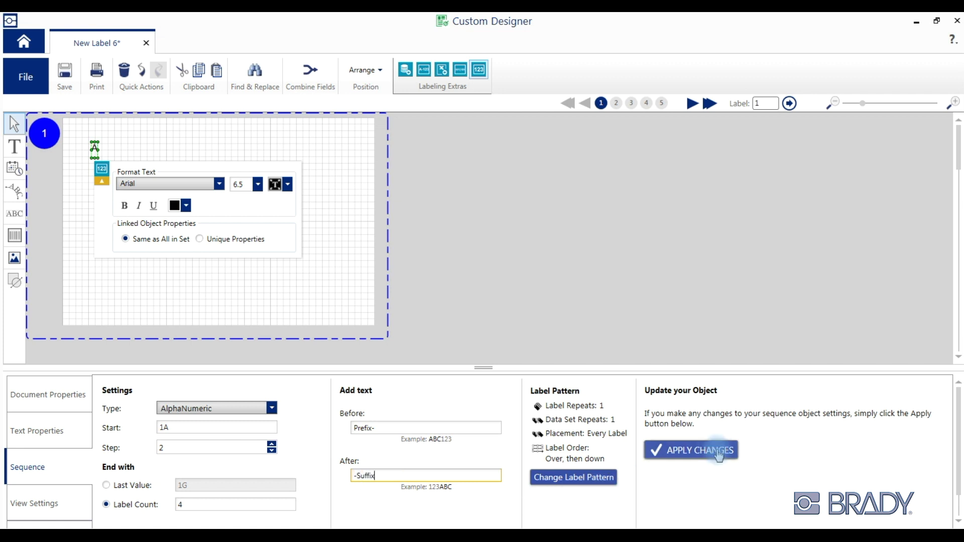
click(182, 163)
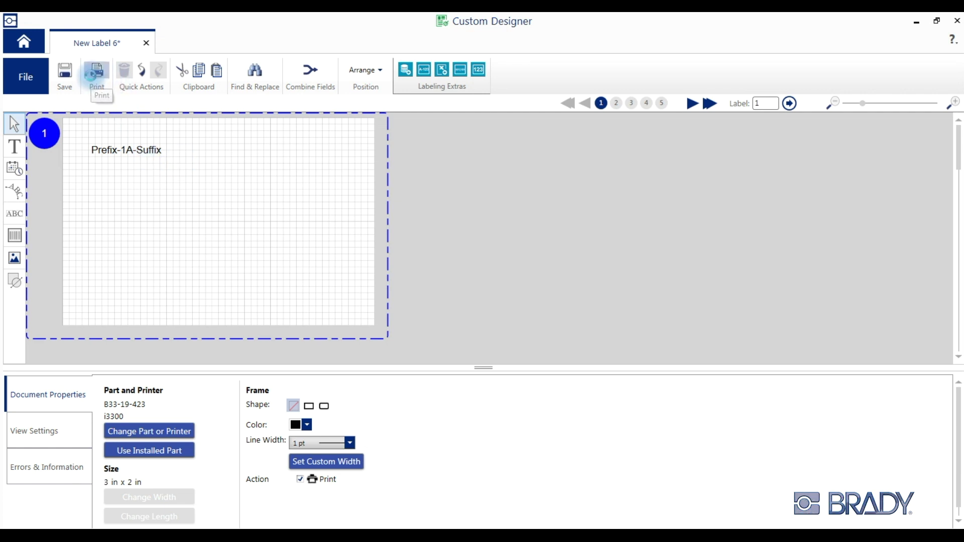
click(96, 75)
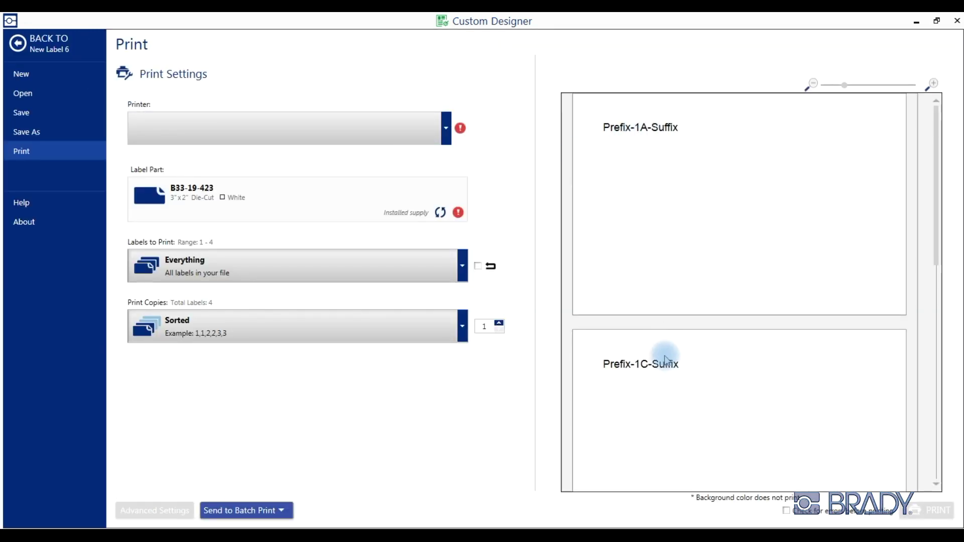
scroll(665, 364, down, 2)
scroll(665, 368, down, 5)
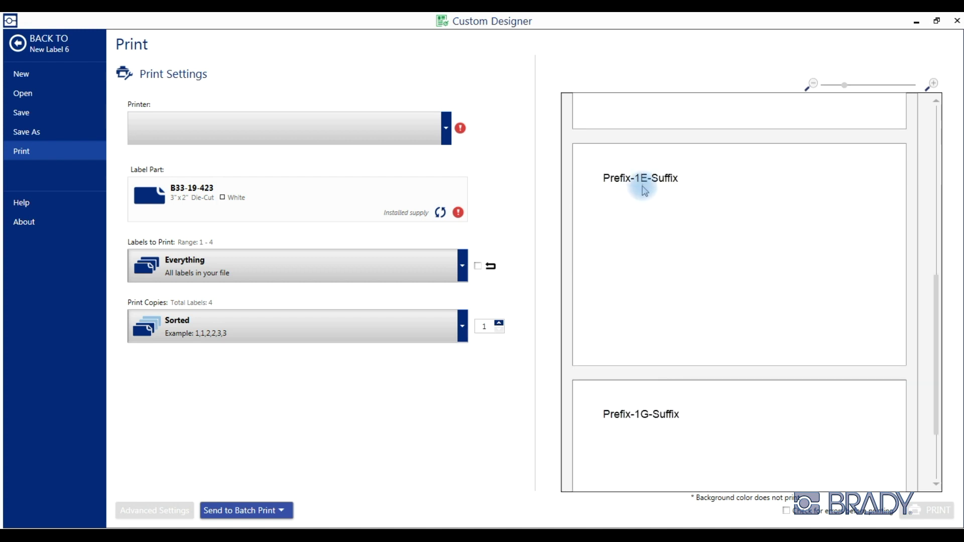
scroll(654, 311, down, 2)
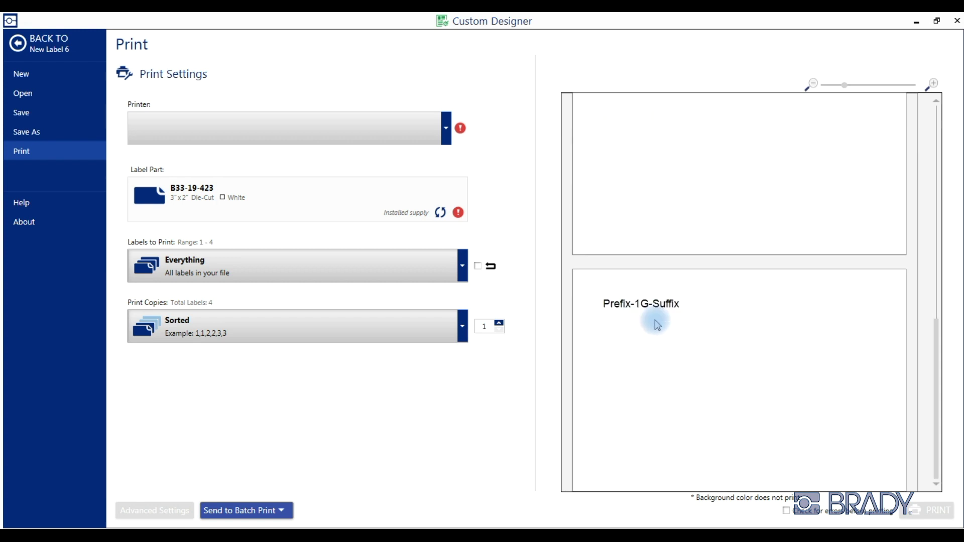
click(18, 44)
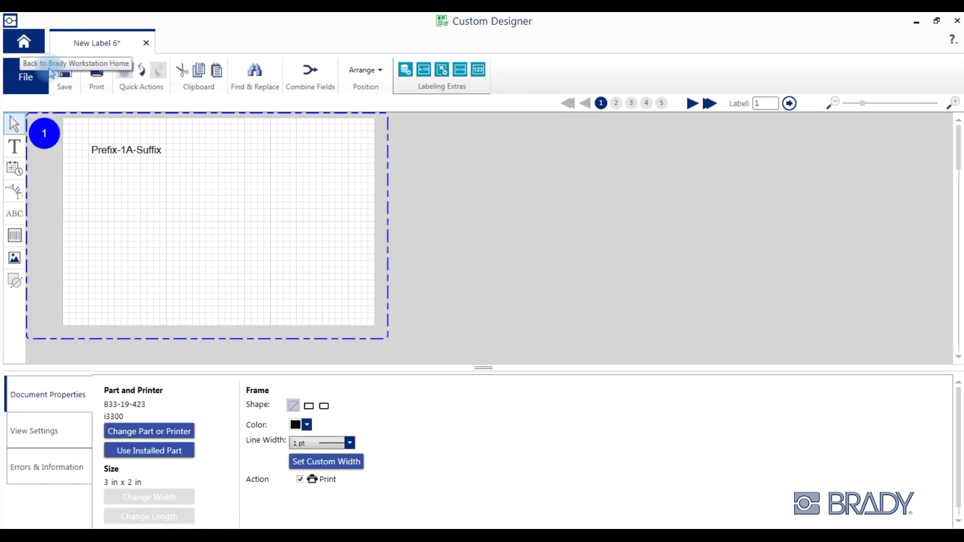
Create an advanced sequence whose first numeric element runs from 1 to 3, adding a second element
click(424, 73)
drag(490, 368, 491, 345)
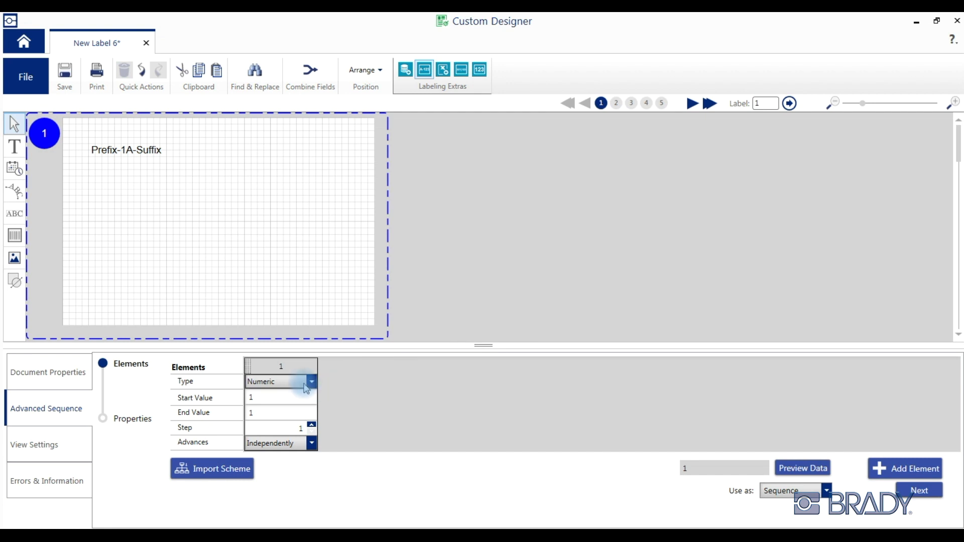
click(275, 412)
double_click(251, 412)
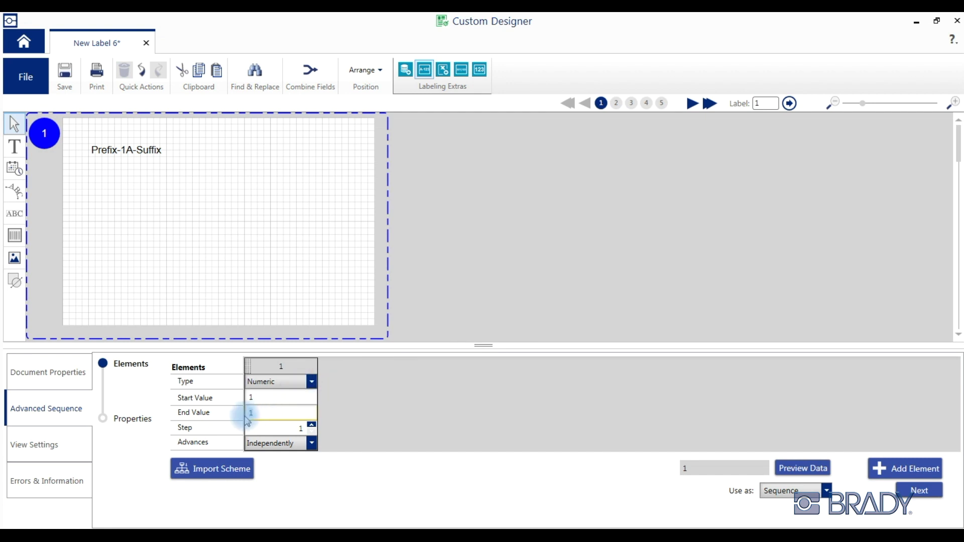
text(3)
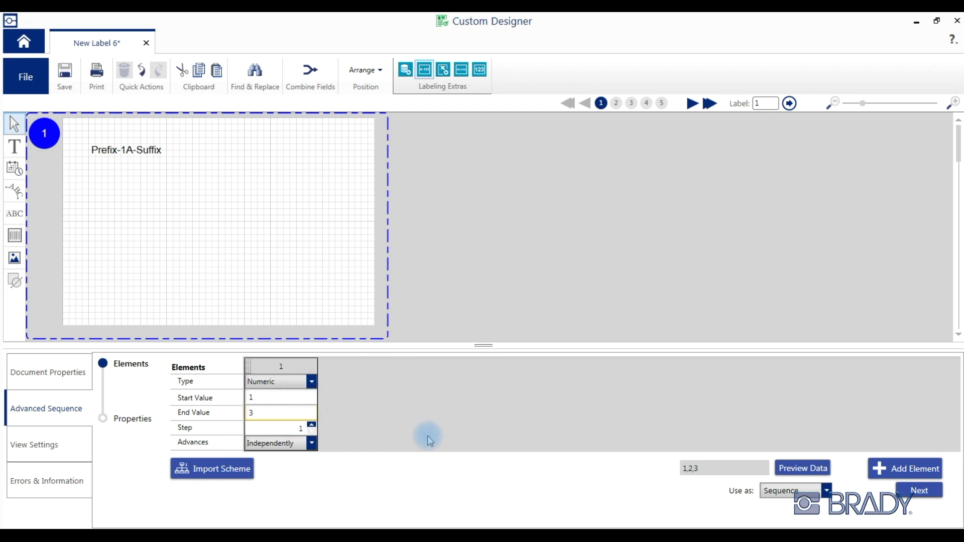
click(902, 474)
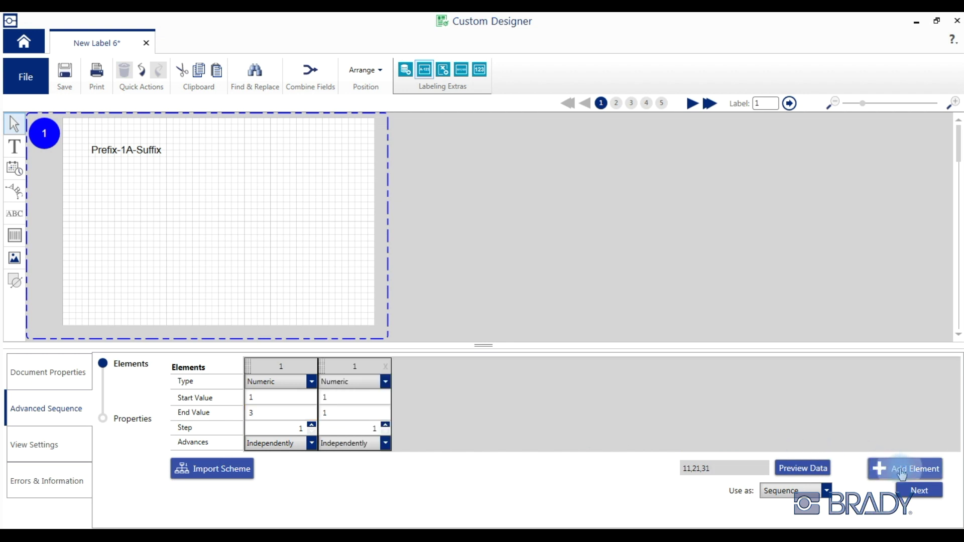
Make the second element a Constant hyphen so the preview reads 1-,2-,3-
click(385, 382)
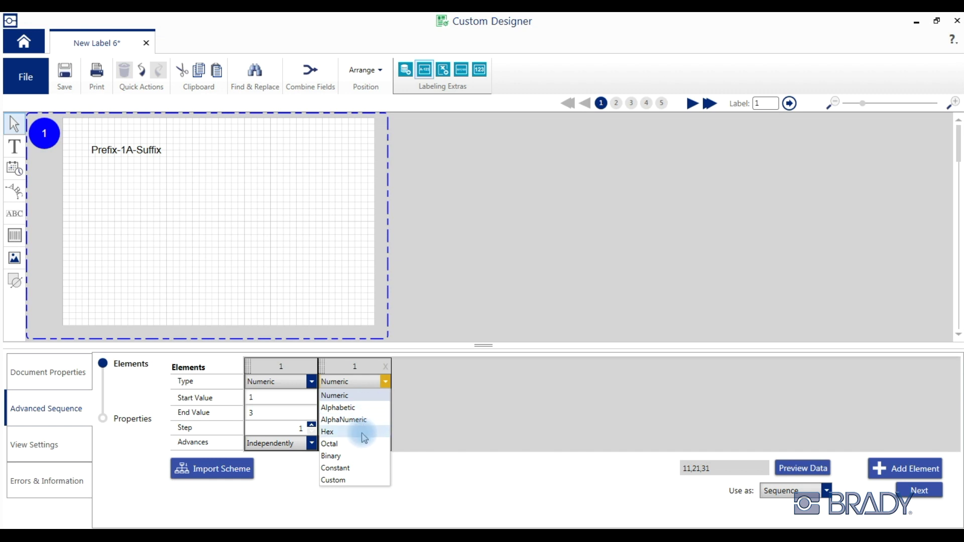
click(357, 470)
click(353, 397)
key(BackSpace)
text(-)
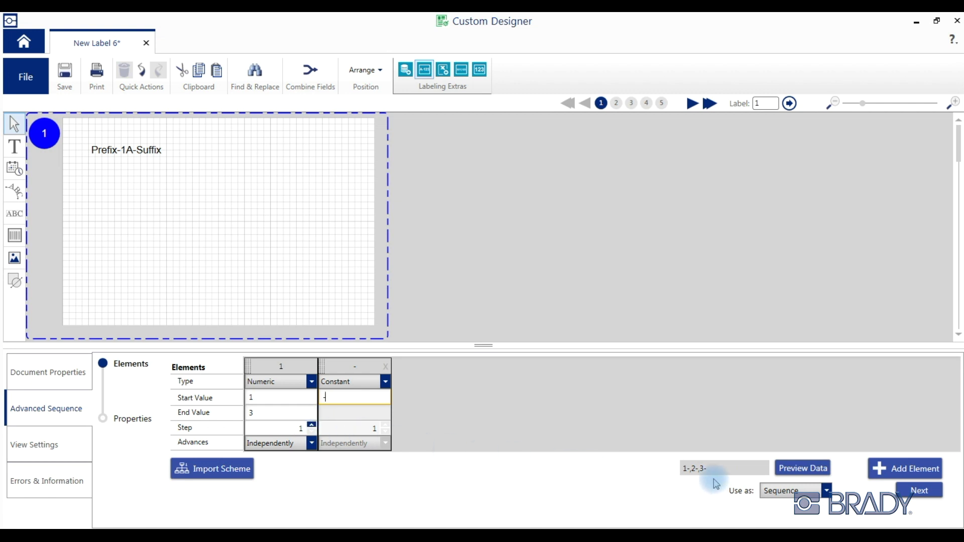
Add a third Alphabetic element running A to C that advances after element 1
click(912, 468)
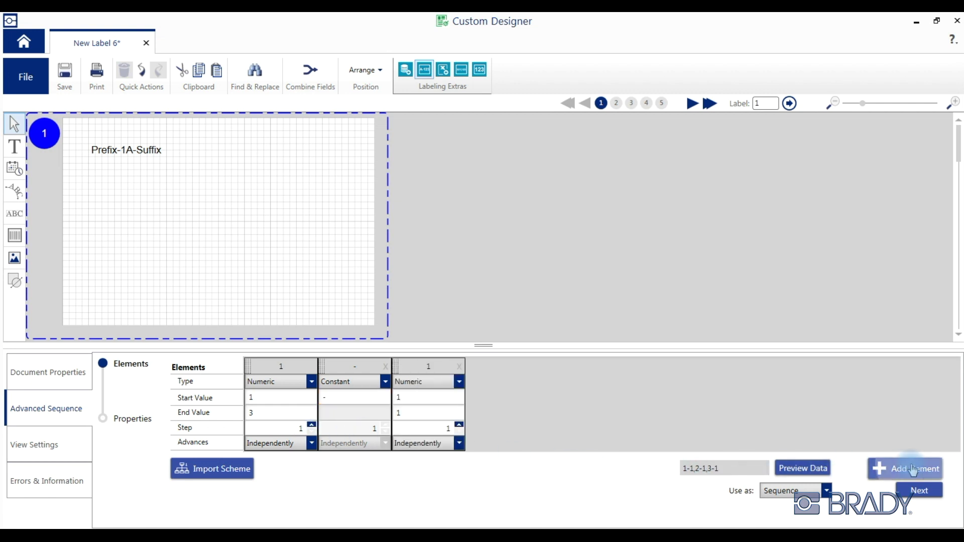
click(458, 382)
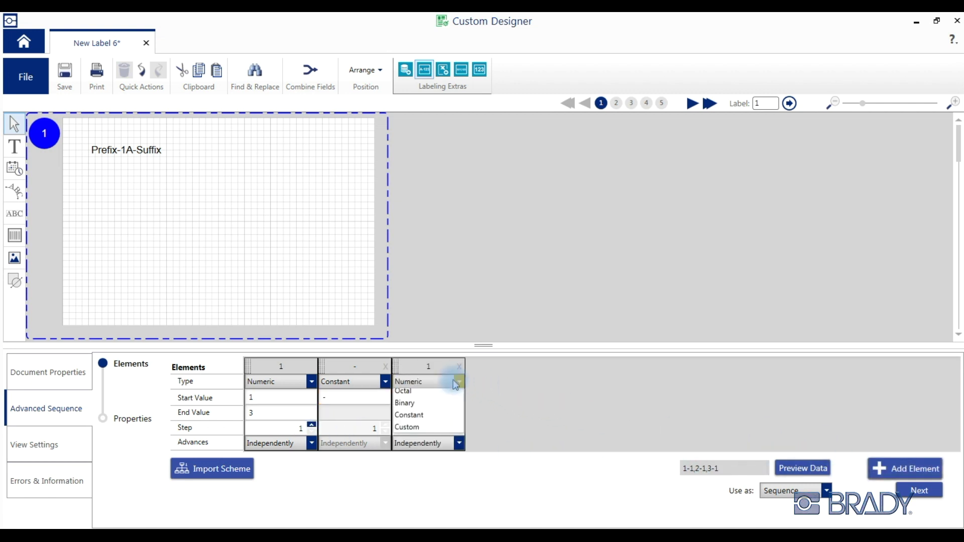
click(450, 404)
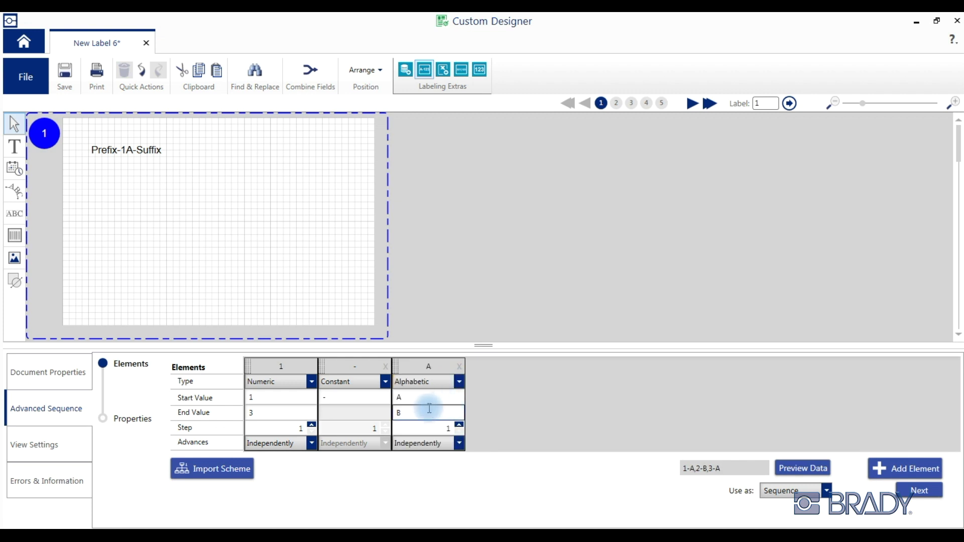
click(408, 412)
key(BackSpace)
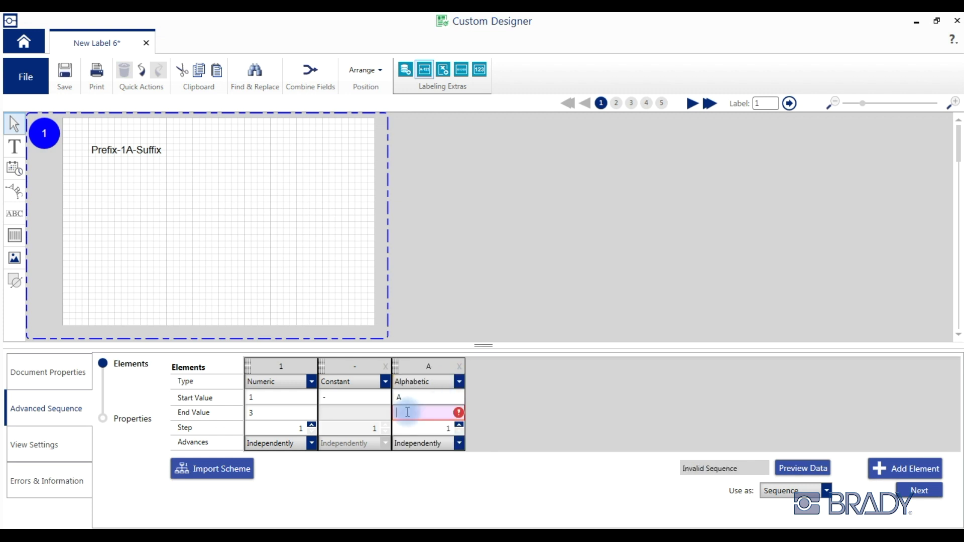
text(C)
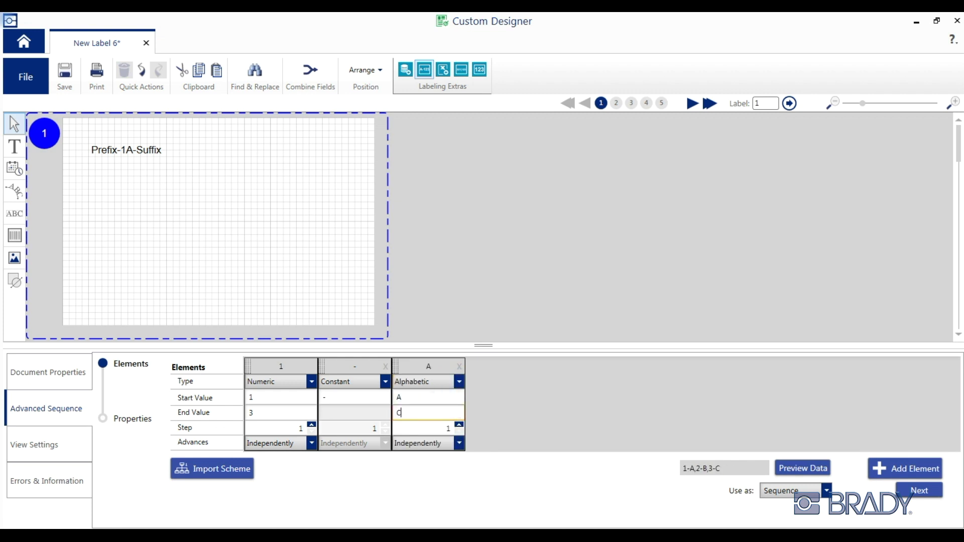
click(459, 443)
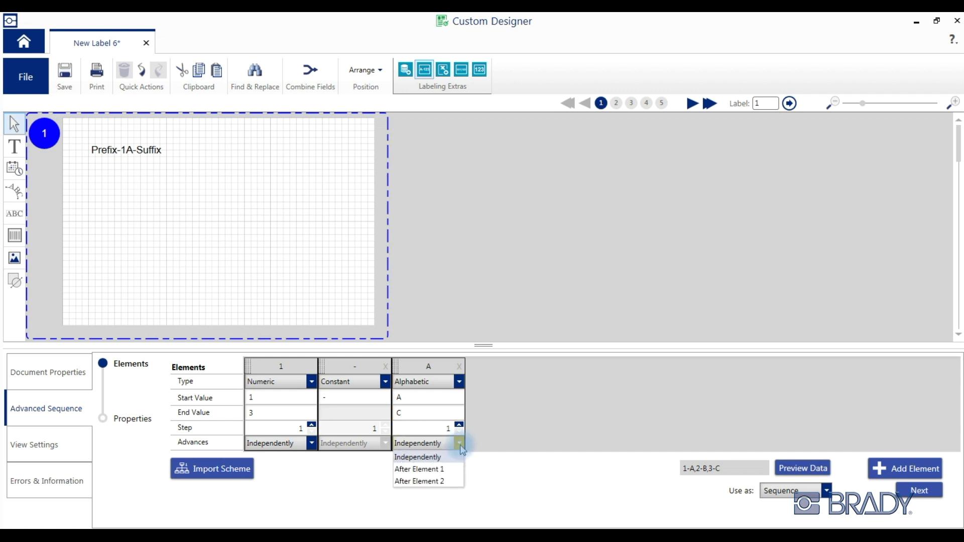
click(444, 469)
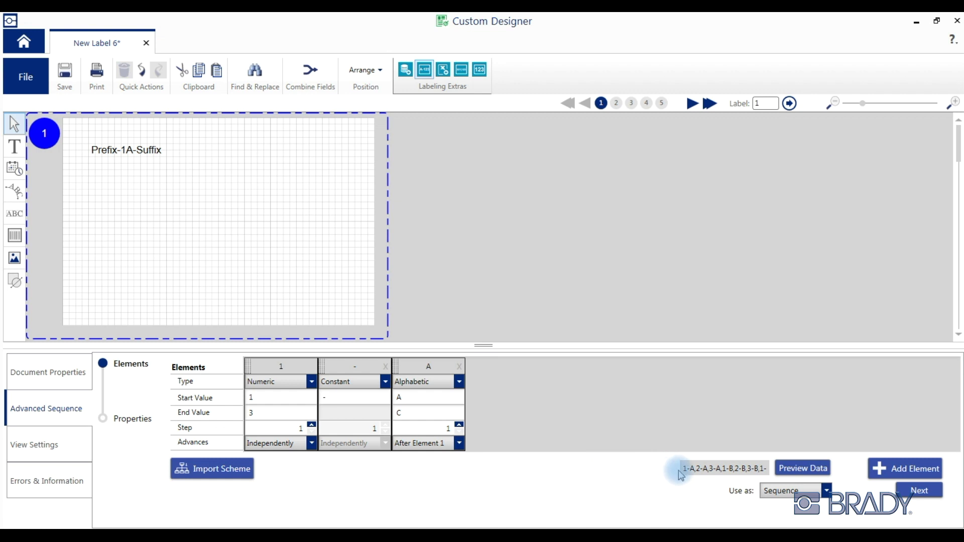
drag(679, 471, 689, 474)
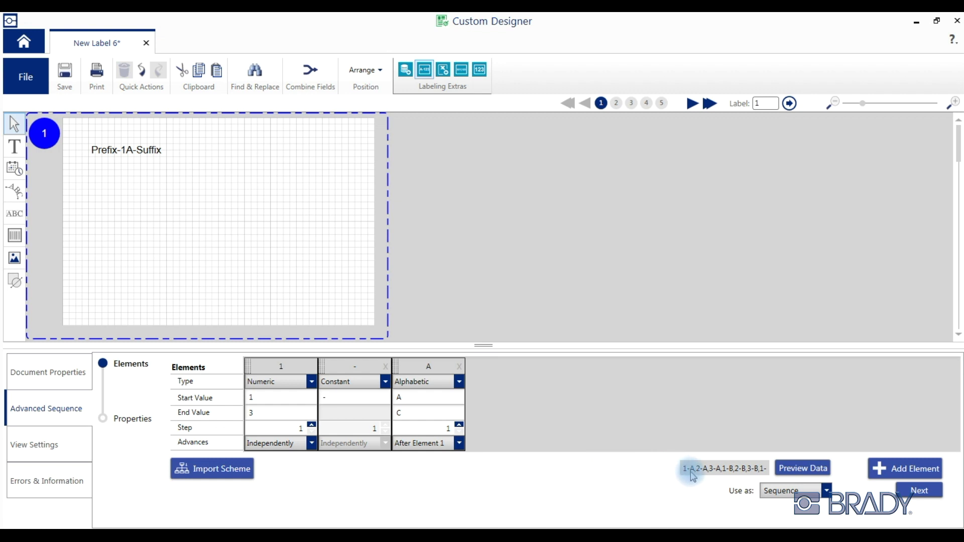
Place the sequence as a Code 39 barcode below the text and preview the labels
click(917, 495)
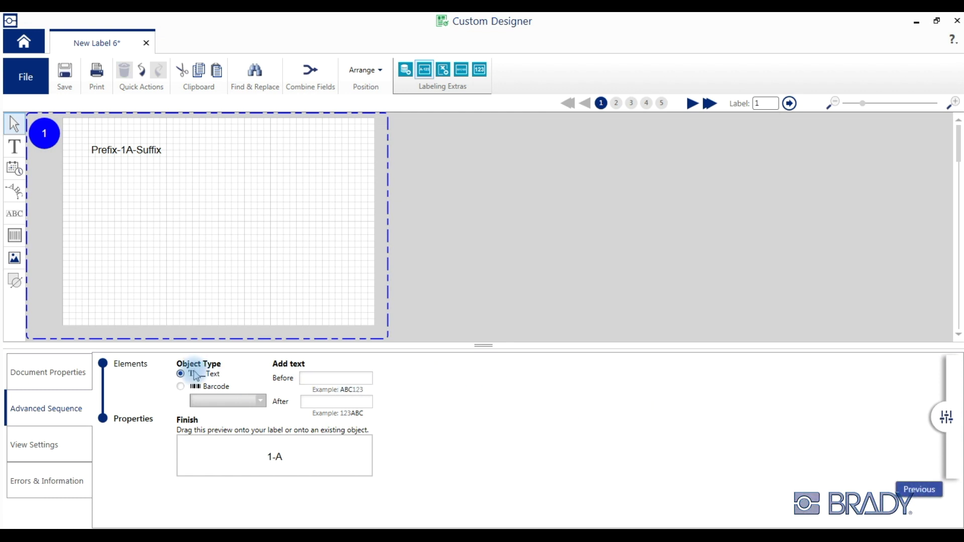
click(195, 386)
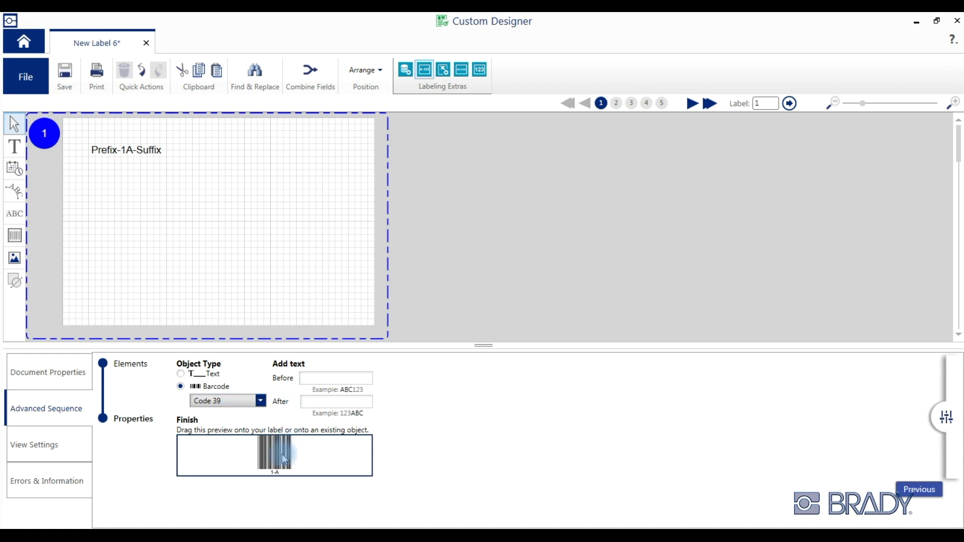
drag(285, 459, 125, 207)
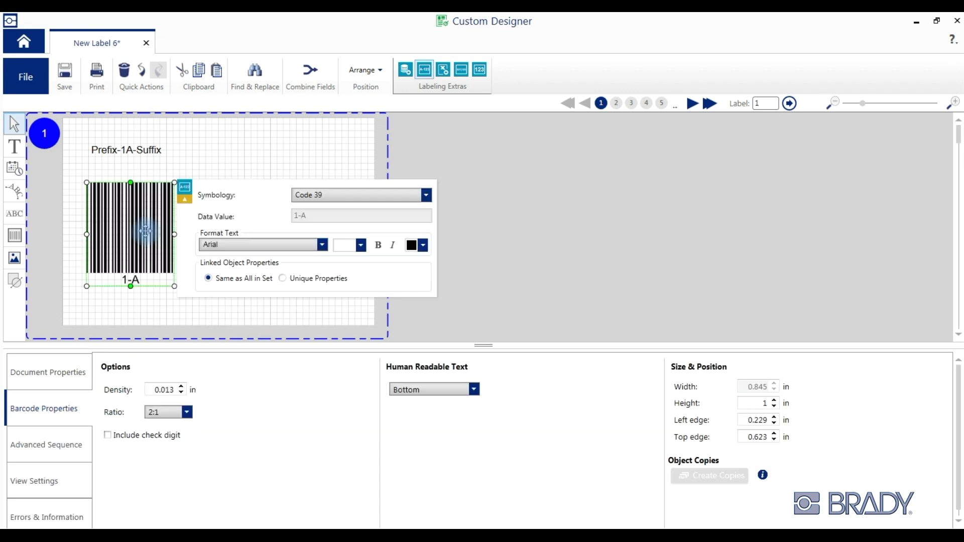
click(96, 71)
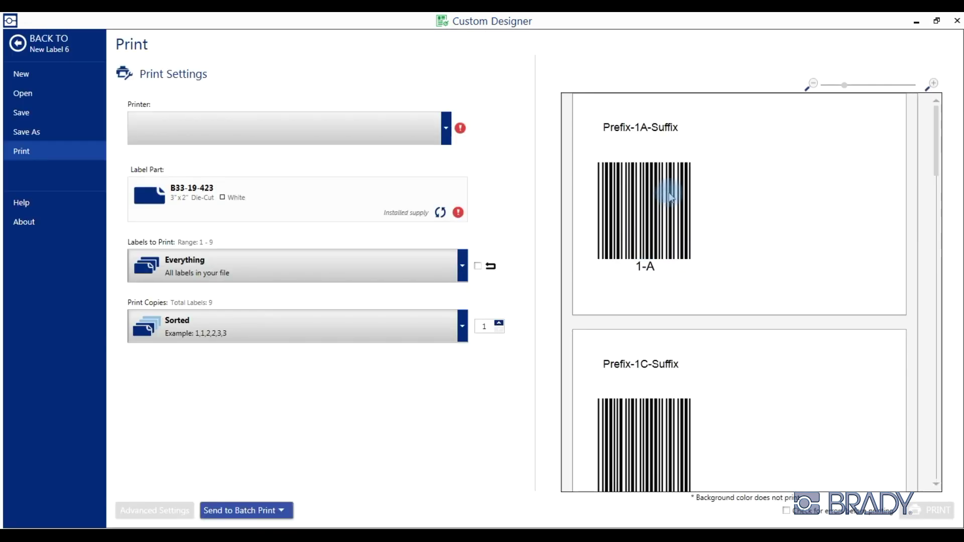
Scroll through the nine-label print preview to check labels 1-A, 2-A, 3-A and 1-B
scroll(658, 300, down, 10)
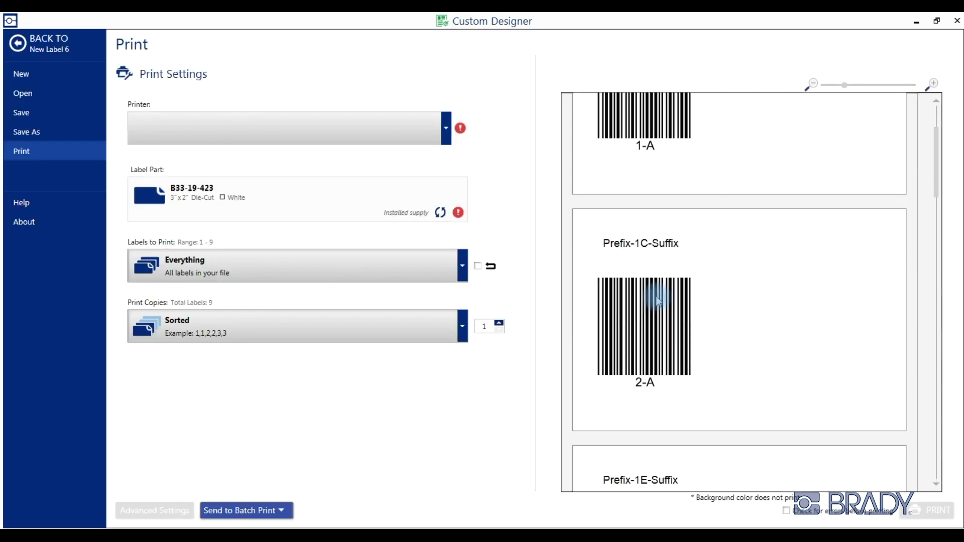
scroll(655, 296, down, 5)
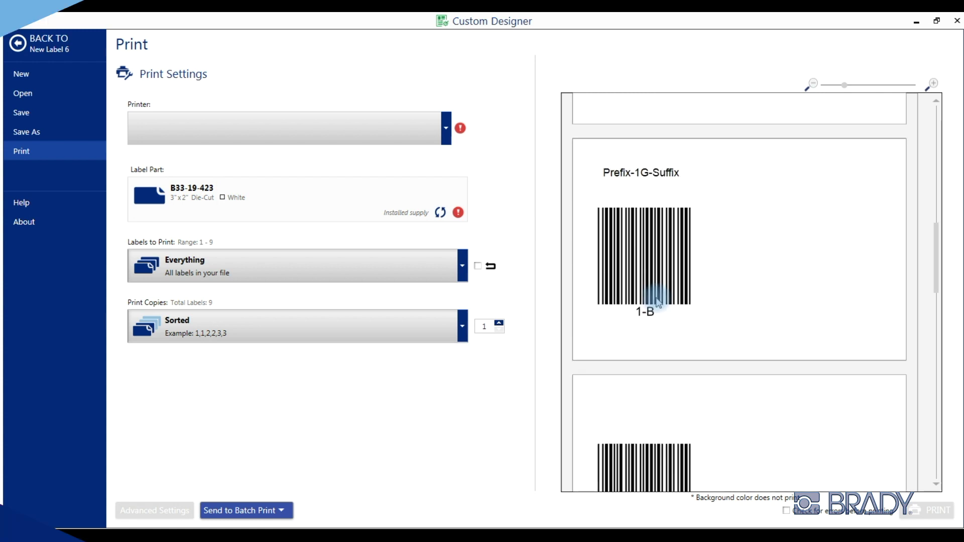